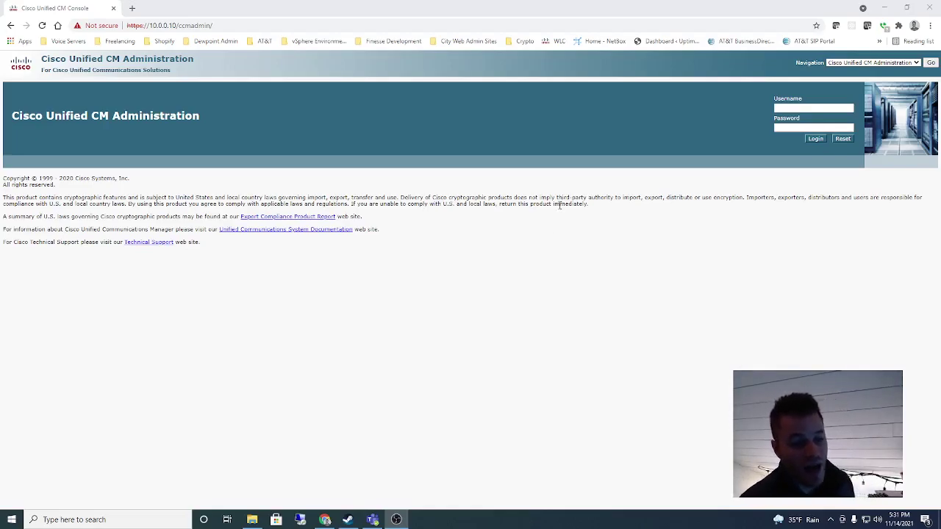
- Switch from the CM Administration login page to Cisco Unified Serviceability using the Navigation list
left_click(873, 63)
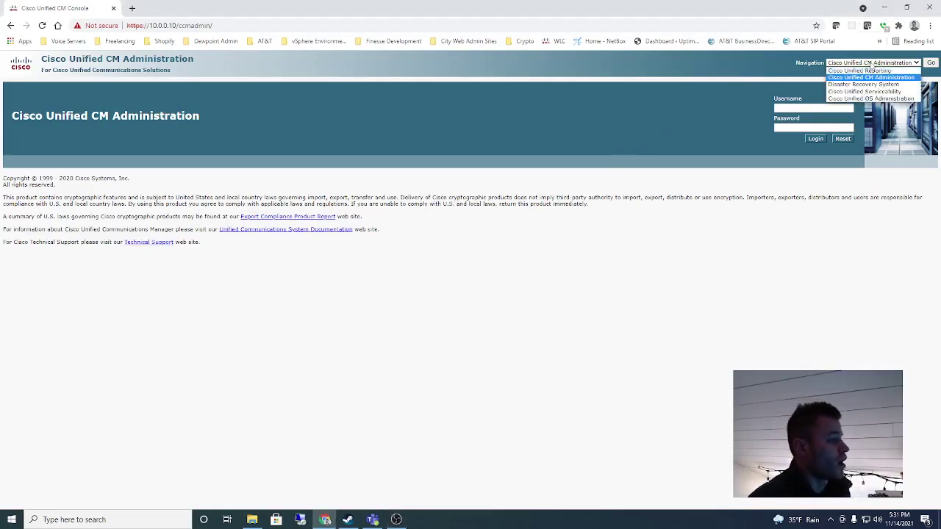
left_click(898, 92)
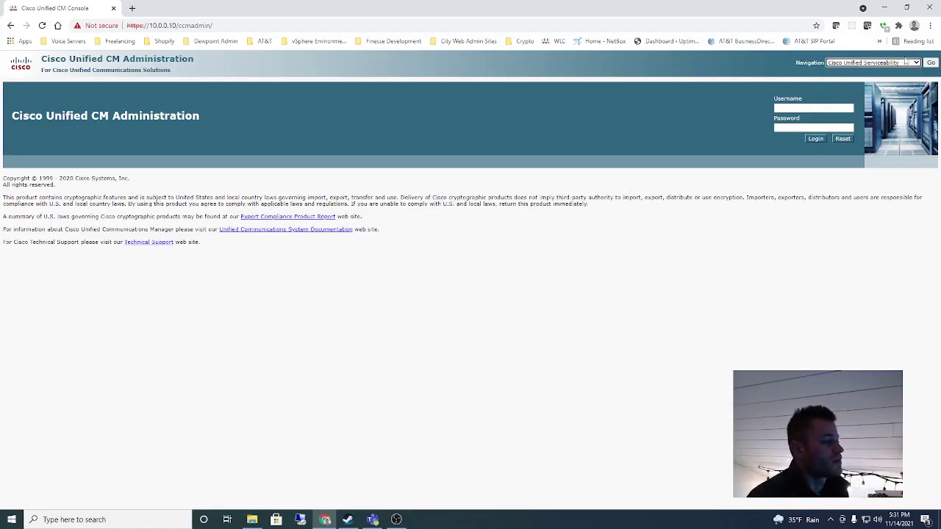
left_click(930, 63)
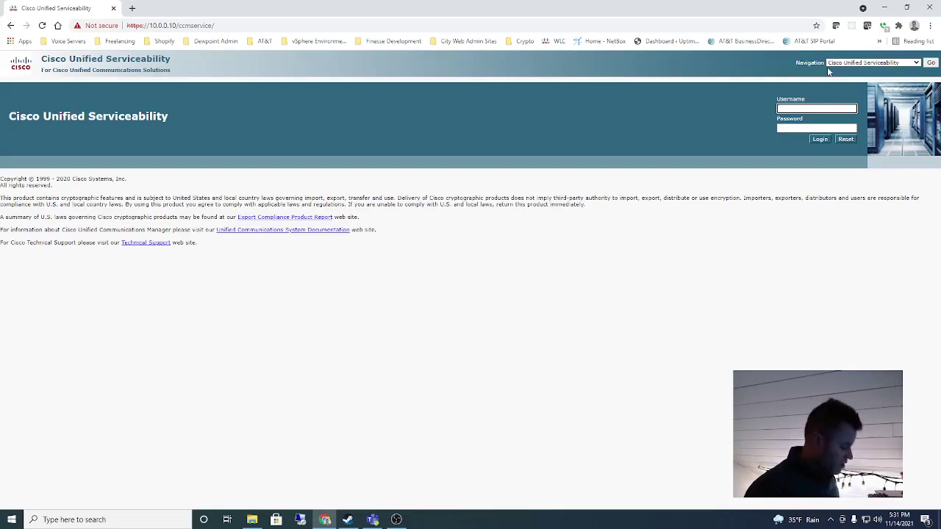
- Log in to Serviceability as the administrator account with its password
type("administrat")
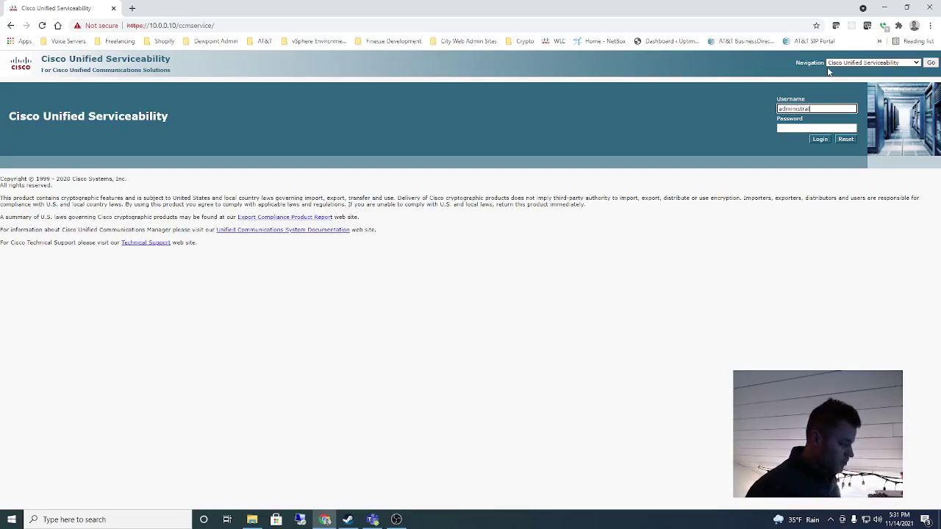
type("or")
key("Tab")
type("*****")
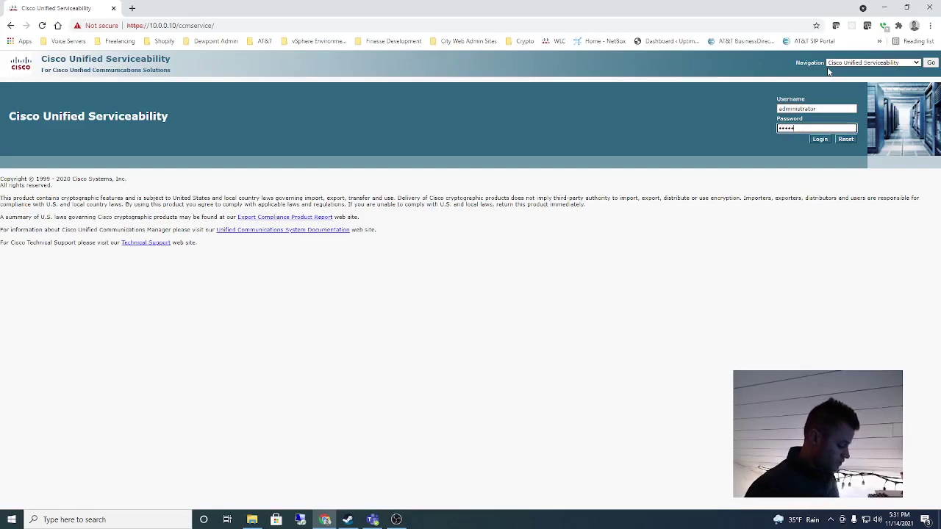
type("***")
key("Return")
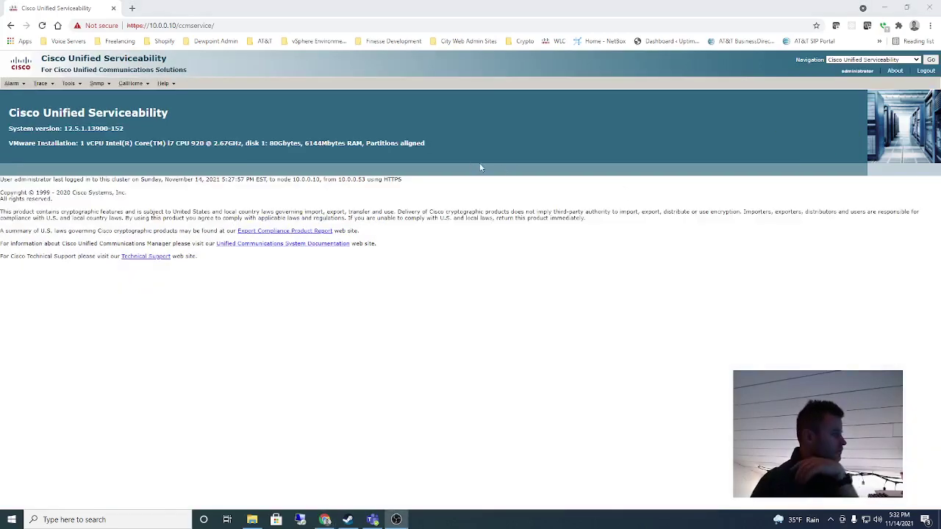
- On Tools > Service Activation, mark Cisco CallManager, CTIManager, Extension Mobility and Tftp for activation
left_click(69, 83)
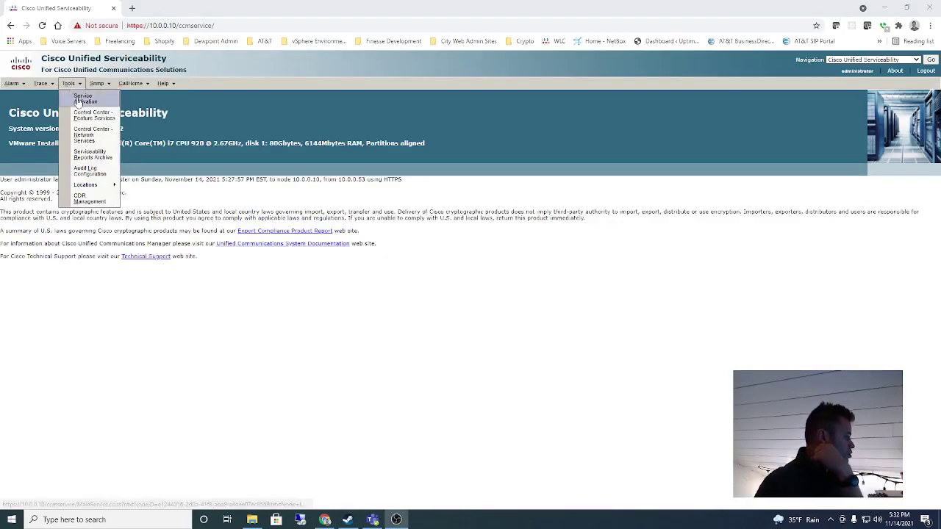
left_click(80, 100)
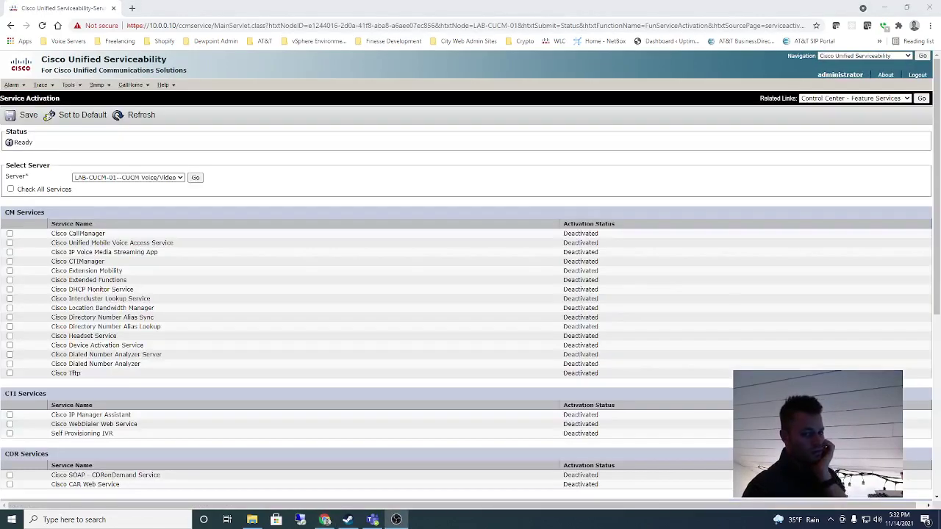
scroll(95, 181, "down", 1)
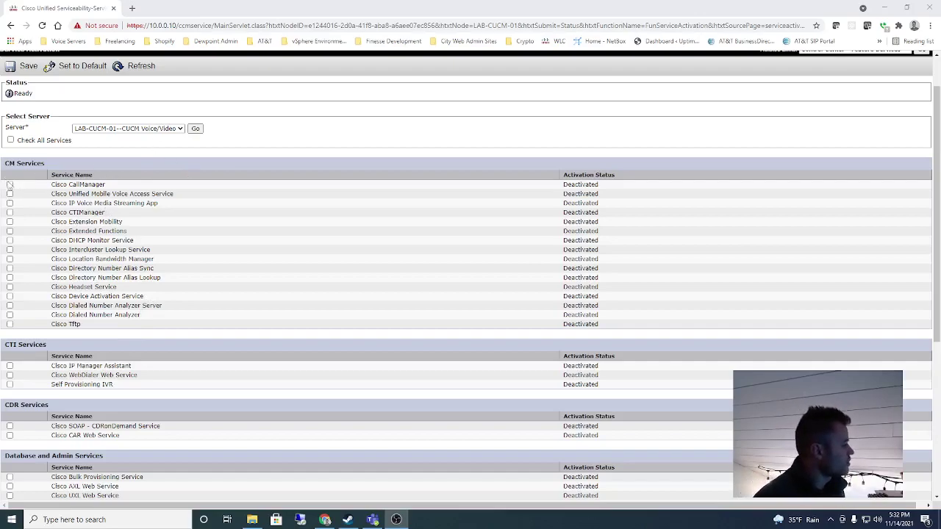
left_click(10, 185)
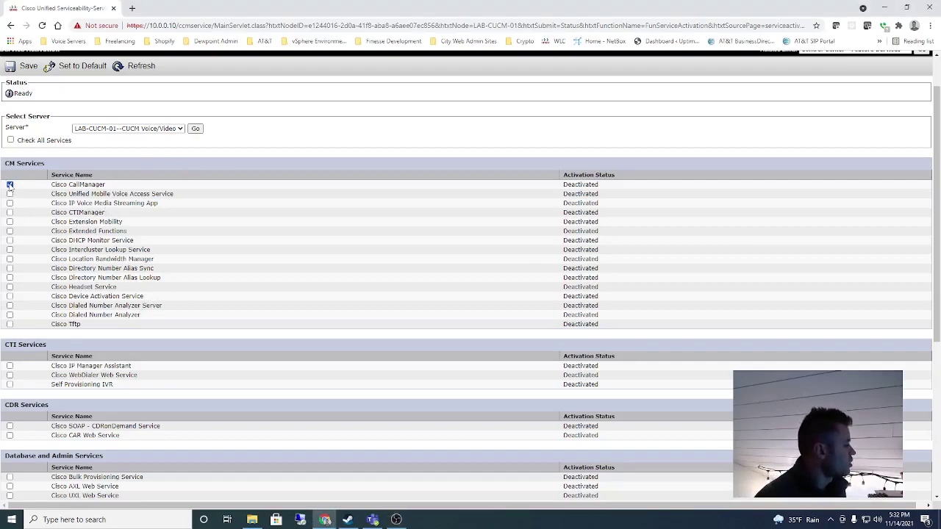
left_click(9, 212)
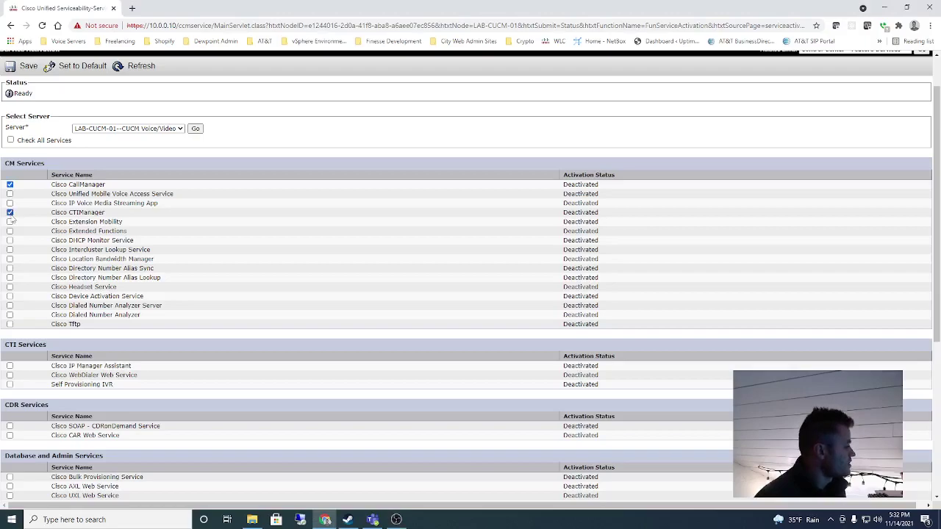
left_click(9, 222)
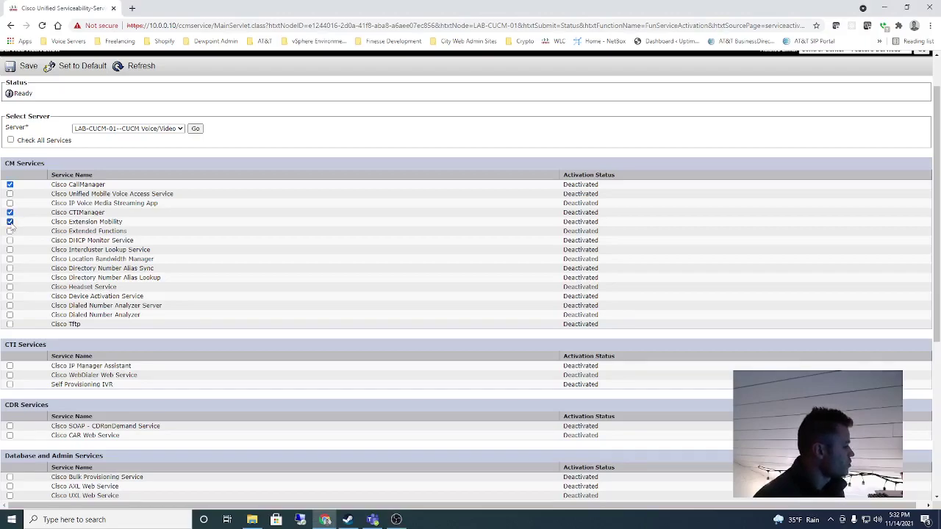
left_click(10, 324)
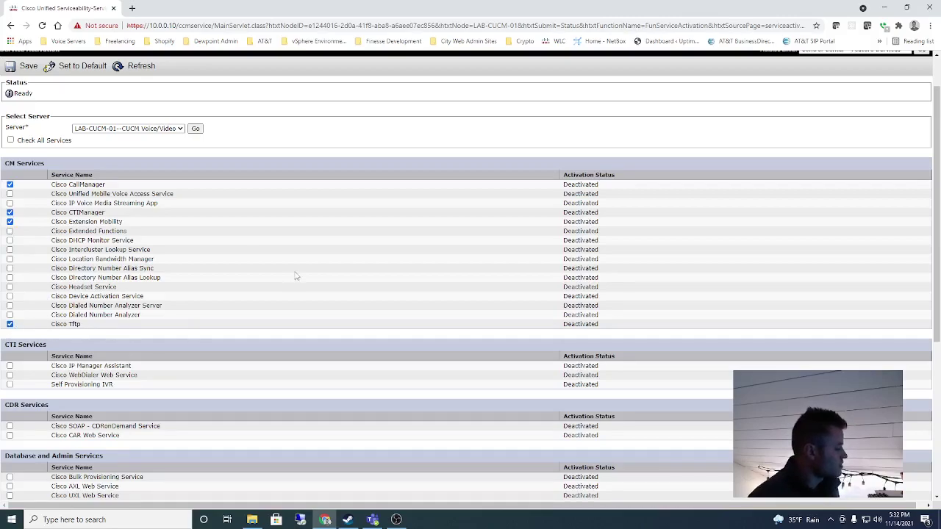
- Also mark Cisco AXL Web Service, UXL Web Service and CTL Provider for activation
scroll(295, 275, "down", 2)
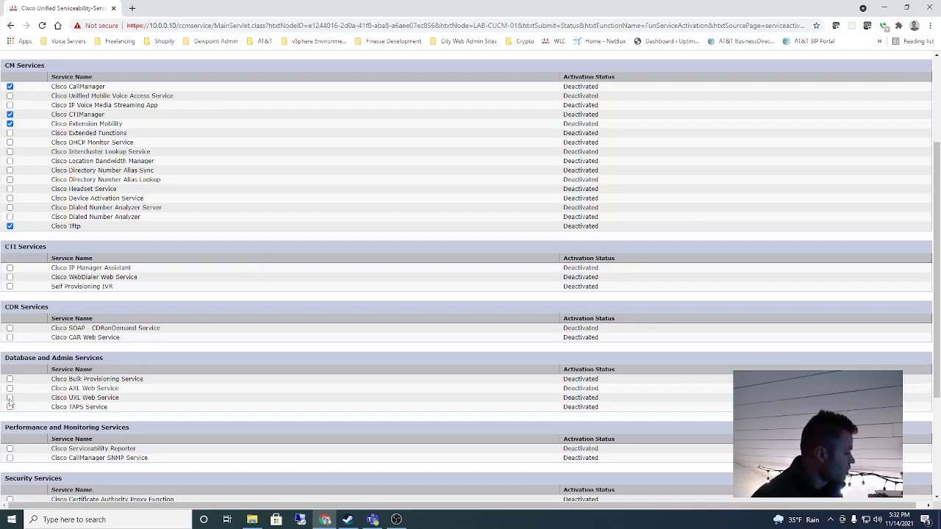
left_click(10, 388)
left_click(10, 397)
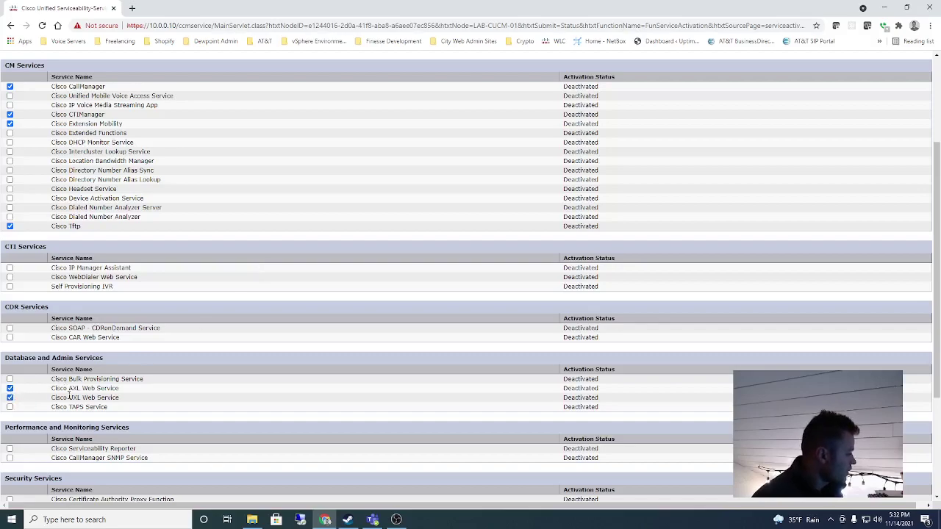
scroll(169, 351, "down", 3)
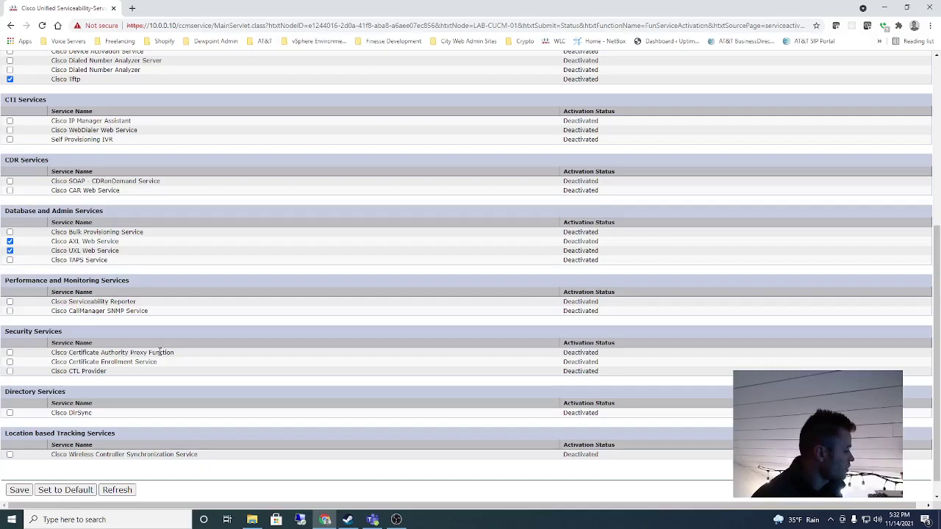
left_click(10, 371)
scroll(165, 386, "down", 1)
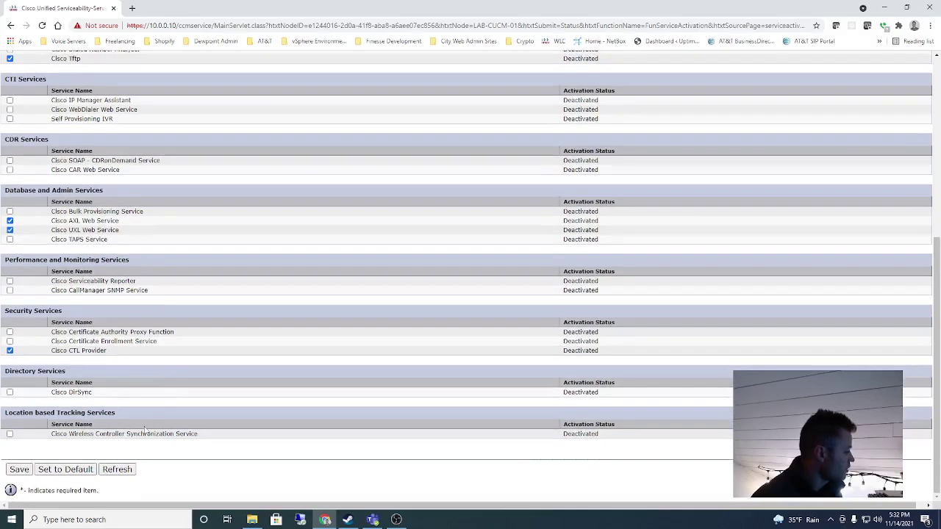
- Save and confirm the activation so CallManager, CTIManager, Extension Mobility and Tftp show Activated
left_click(24, 472)
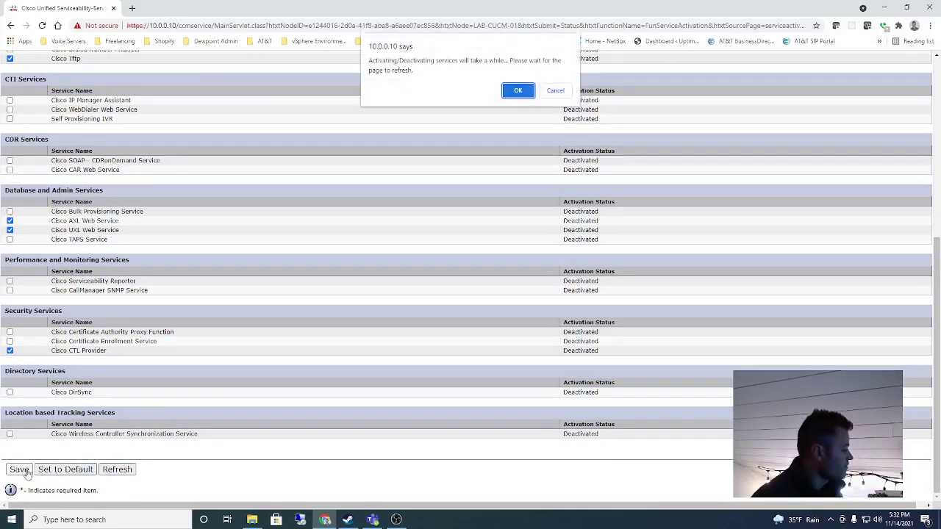
left_click(518, 92)
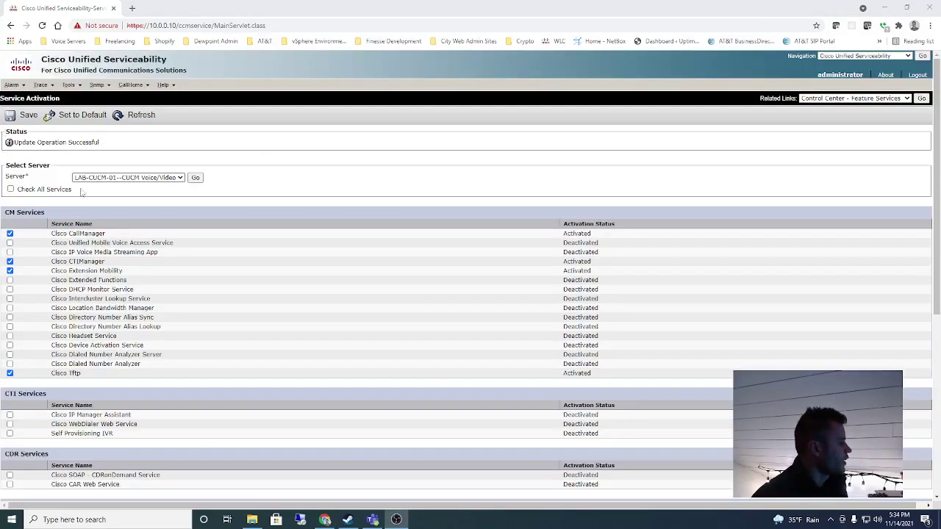
left_click_drag(100, 141, 12, 141)
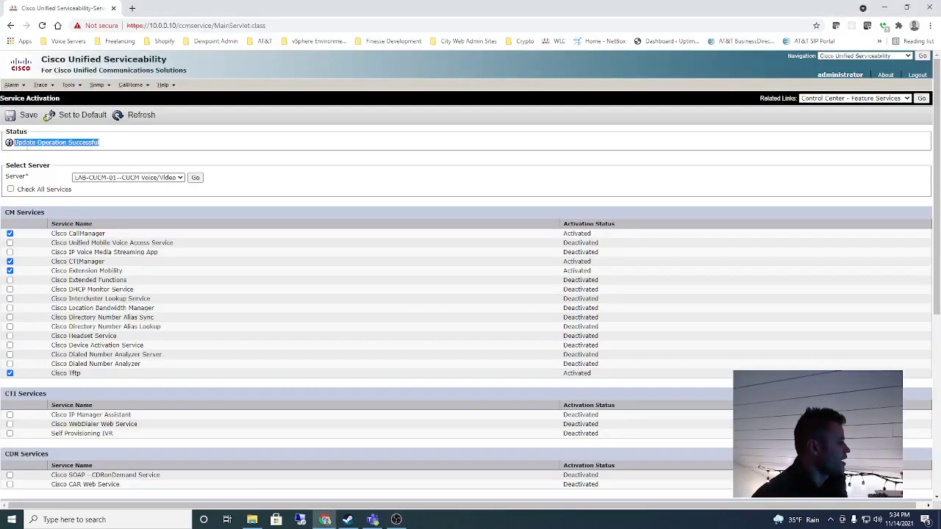
left_click(909, 57)
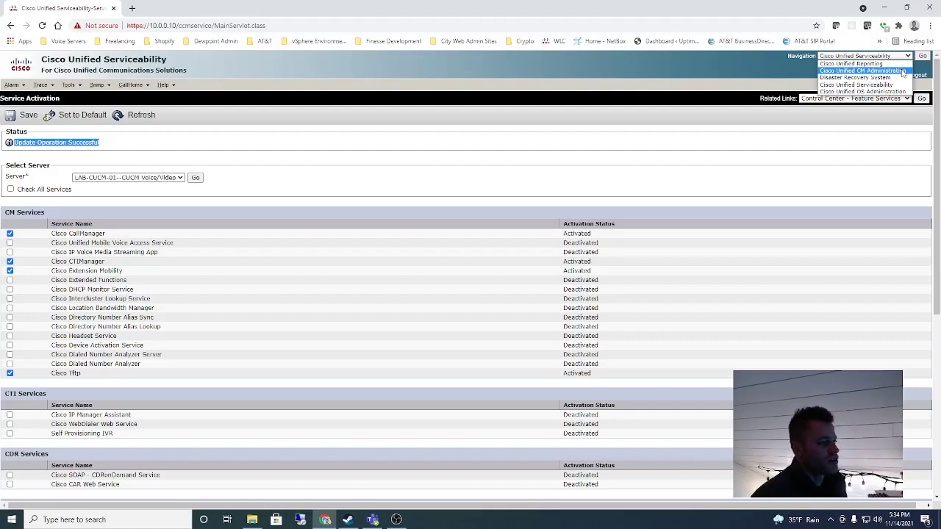
- Switch Navigation to Cisco Unified CM Administration and load its home page
left_click(903, 72)
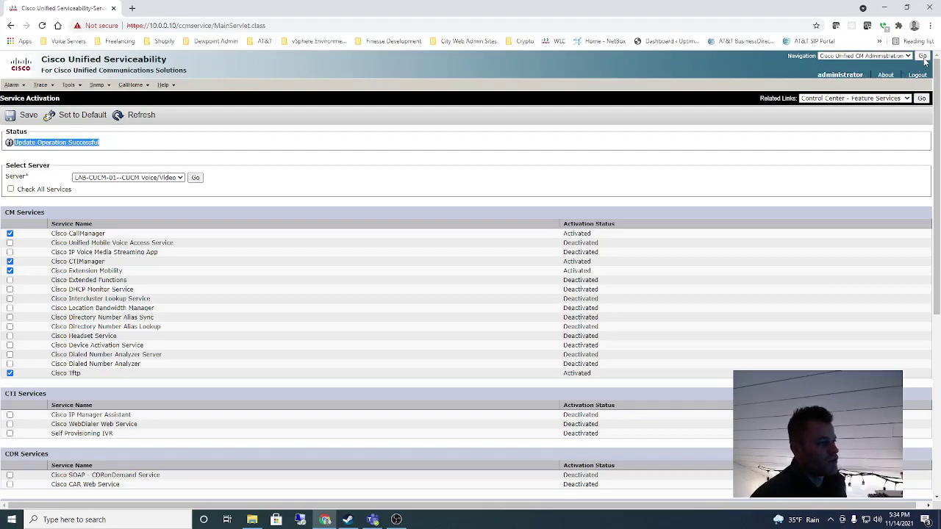
left_click(922, 56)
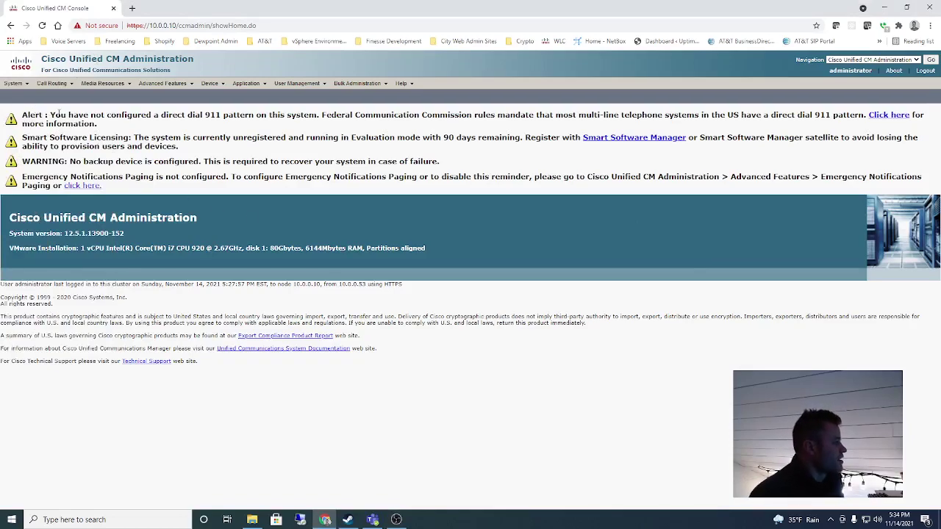
mouse_move(16, 88)
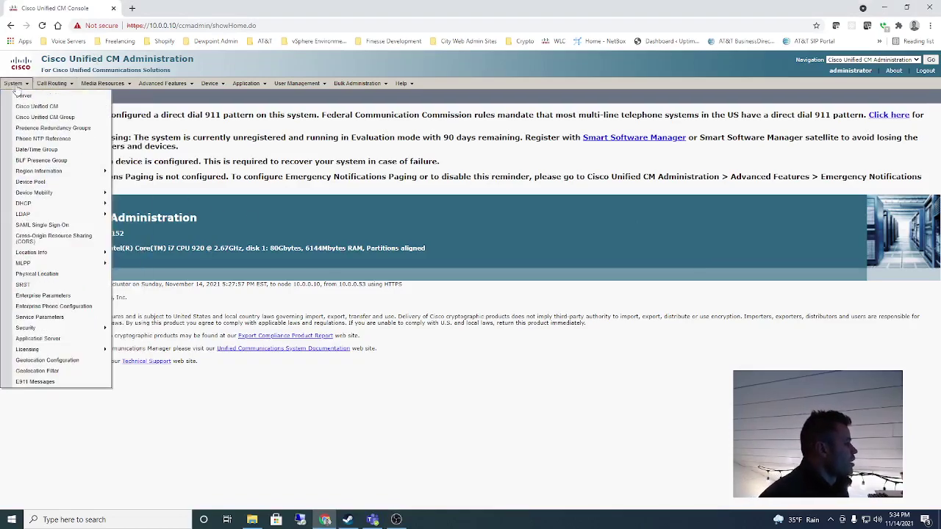
- Find the Unified CM servers under System > Cisco Unified CM and open CM_LAB-CUCM-01
left_click(36, 106)
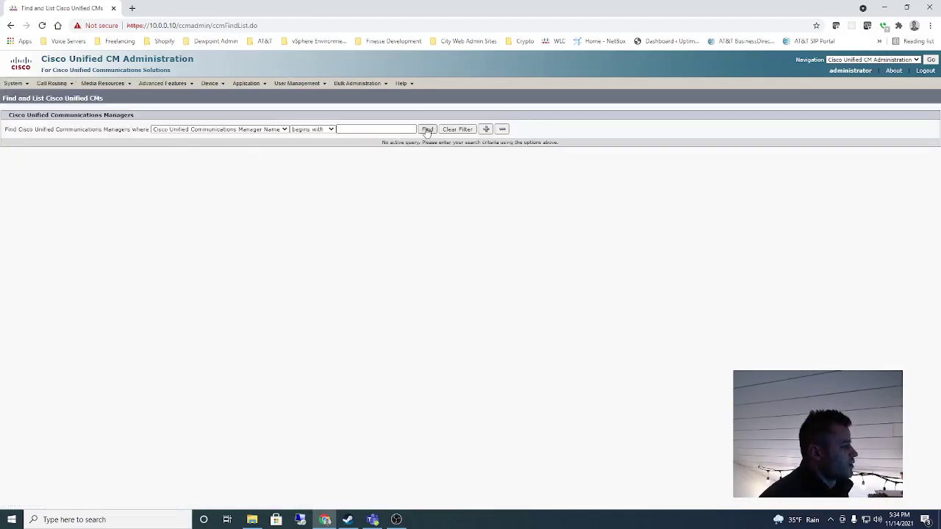
left_click(427, 130)
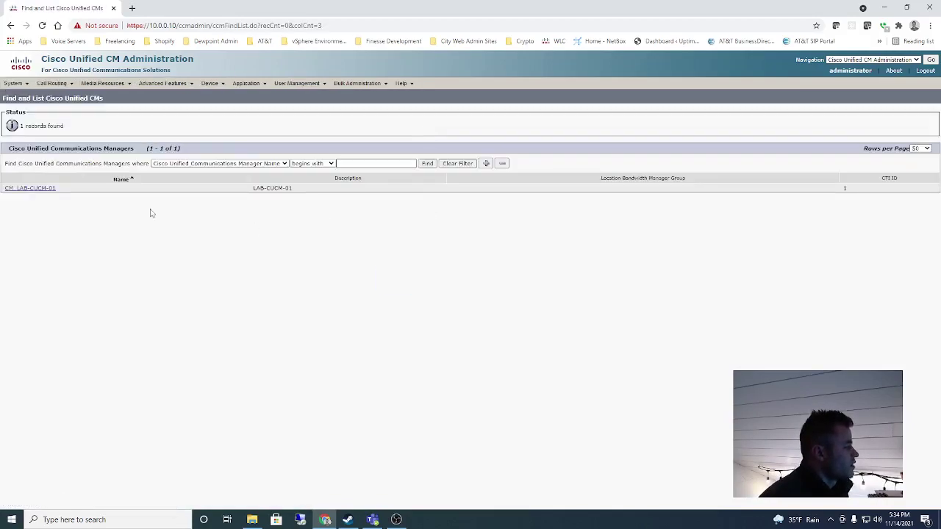
left_click(25, 189)
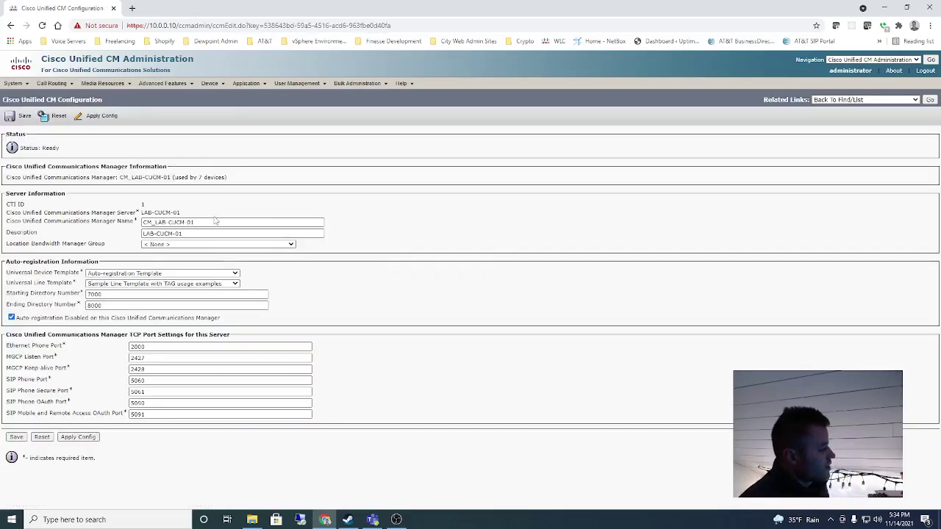
- Replace the CM Name with 10.0.0.10
left_click_drag(212, 221, 23, 222)
type("10.0.0.10")
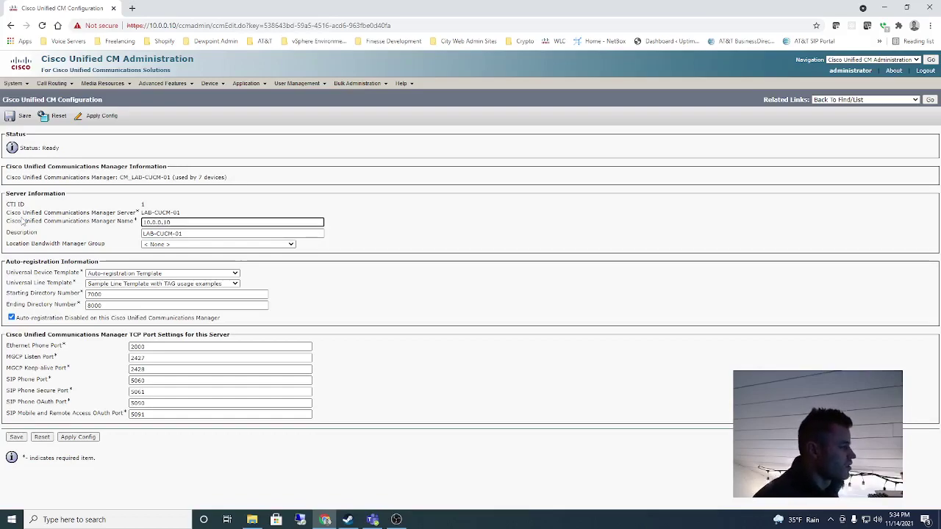
left_click(265, 233)
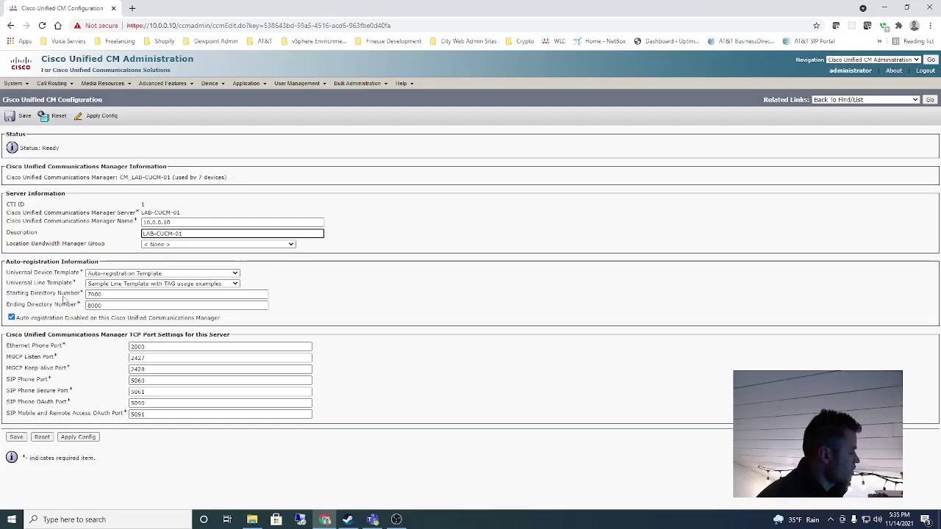
- Keep the Auto-registration and sample line templates with range 7000–8000, enable auto-registration, and save
left_click(148, 297)
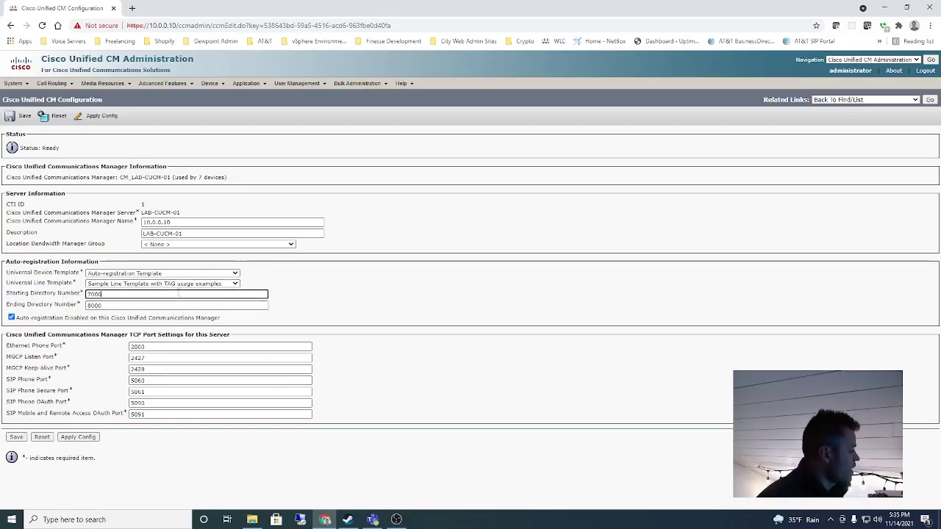
left_click(176, 304)
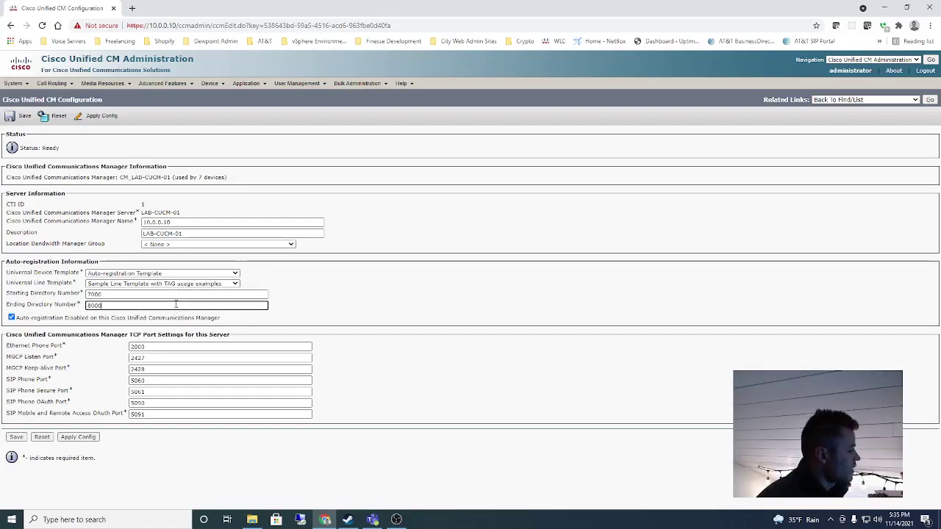
left_click(235, 273)
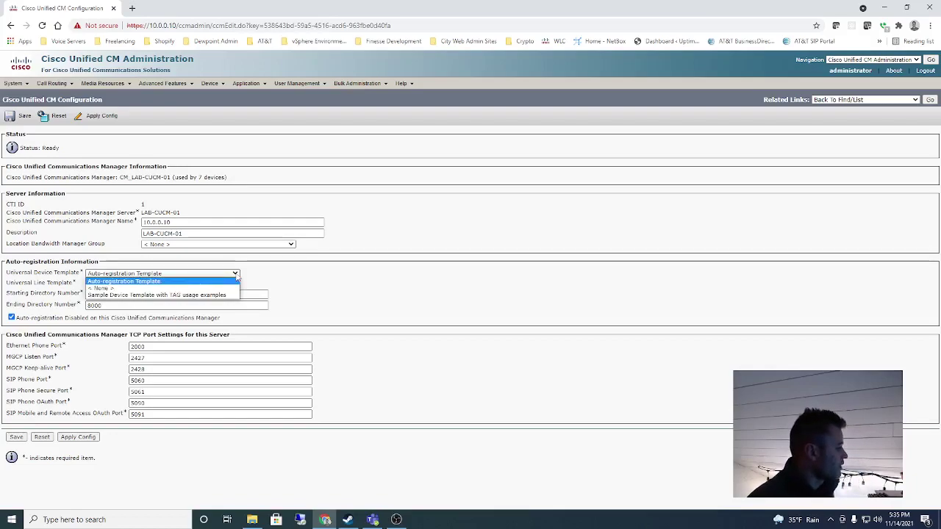
left_click(243, 280)
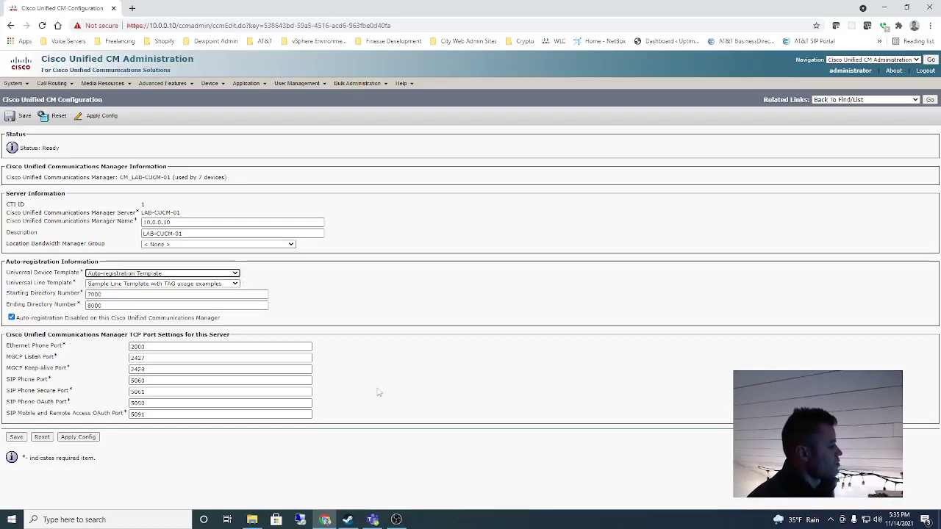
left_click(236, 274)
left_click(229, 283)
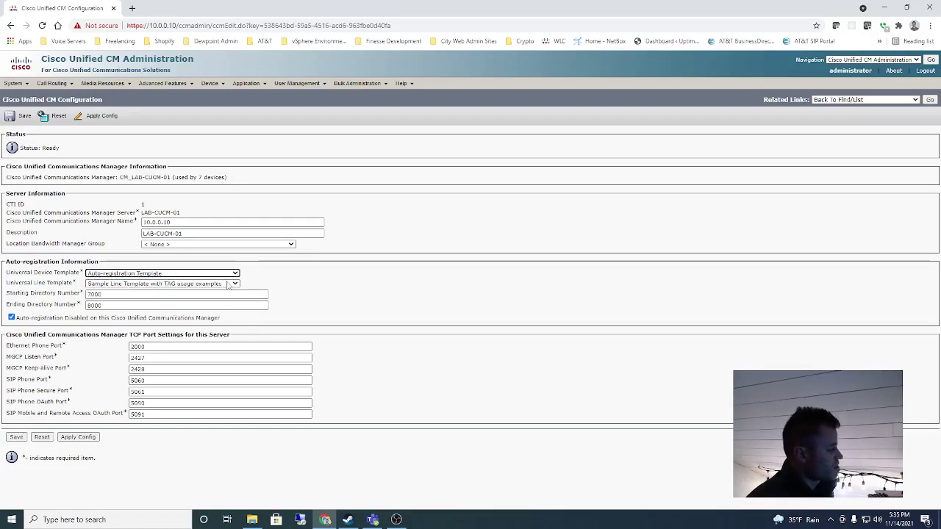
left_click(235, 284)
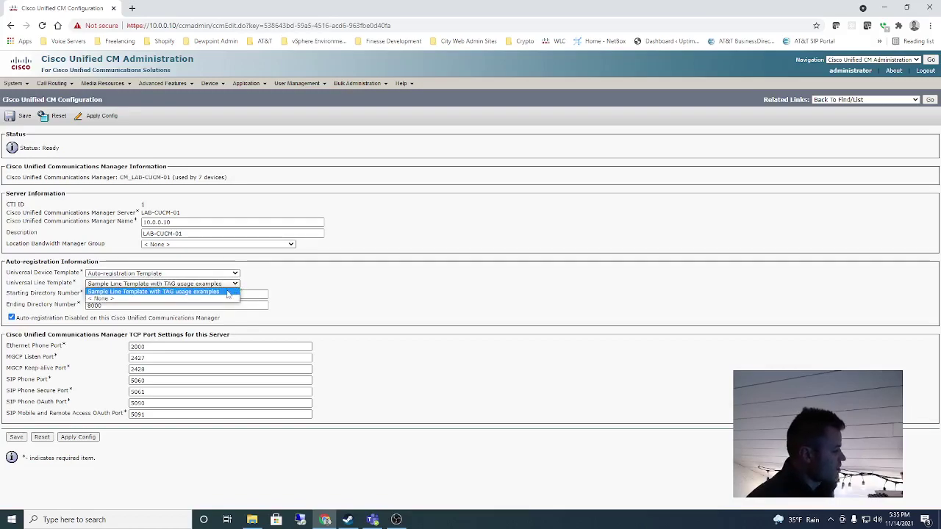
left_click(225, 293)
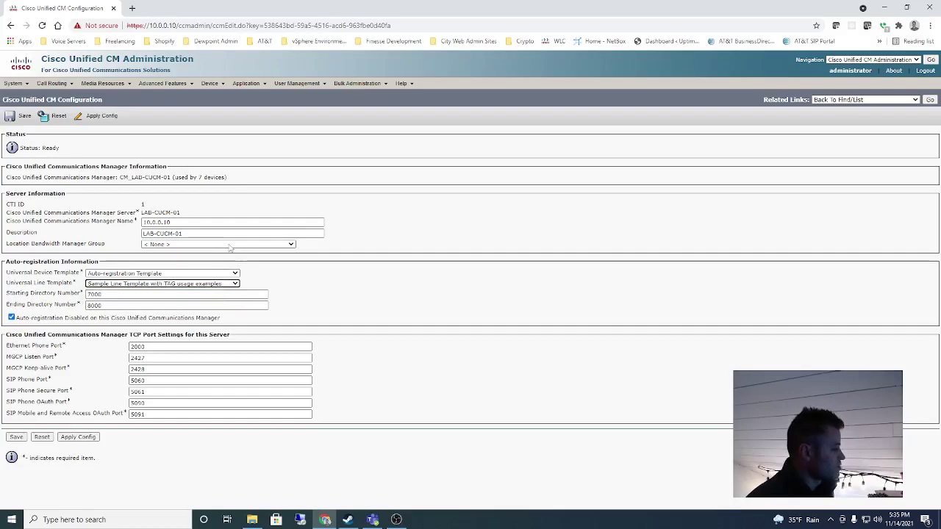
left_click(114, 305)
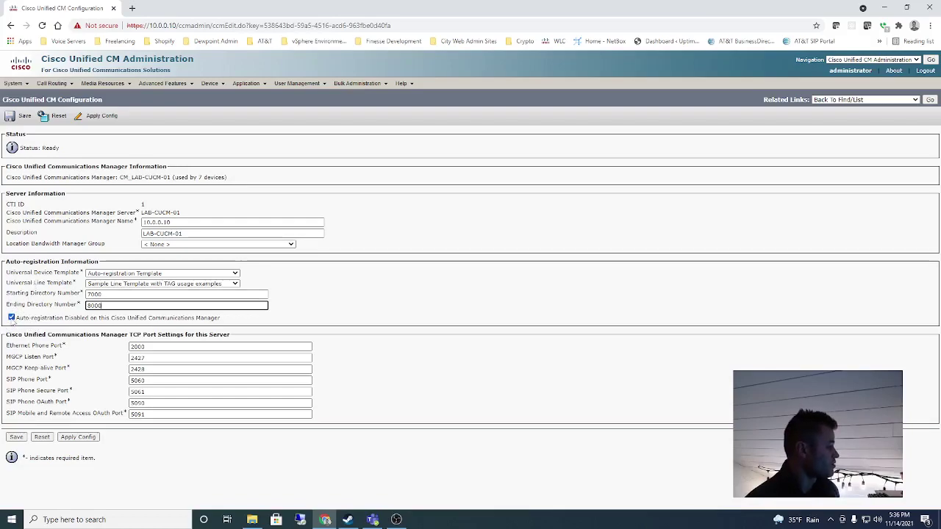
left_click(11, 318)
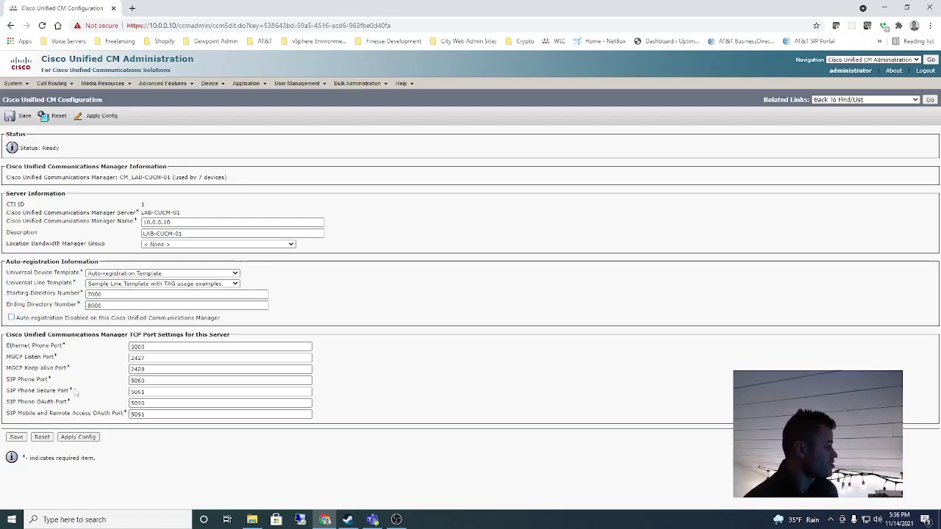
left_click(16, 438)
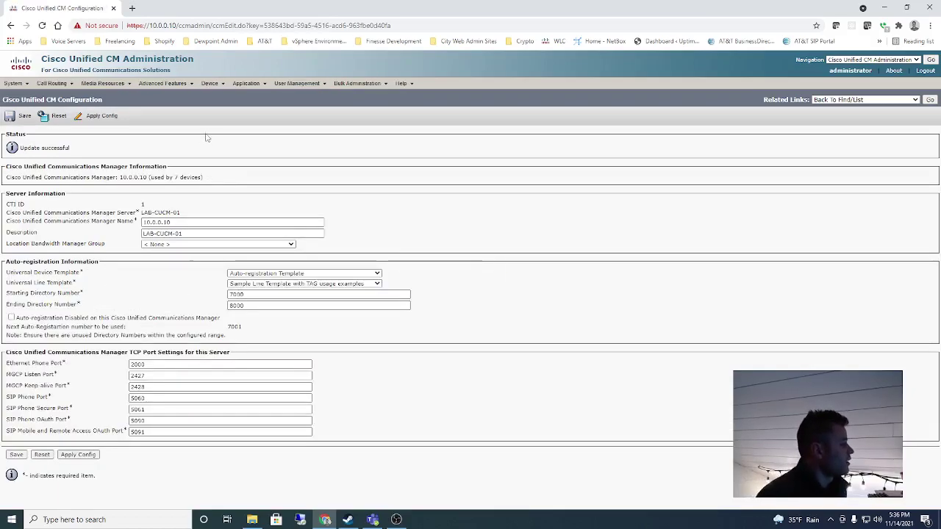
- Open the Cisco Unified CM Group list and start adding a new CM group
left_click(13, 83)
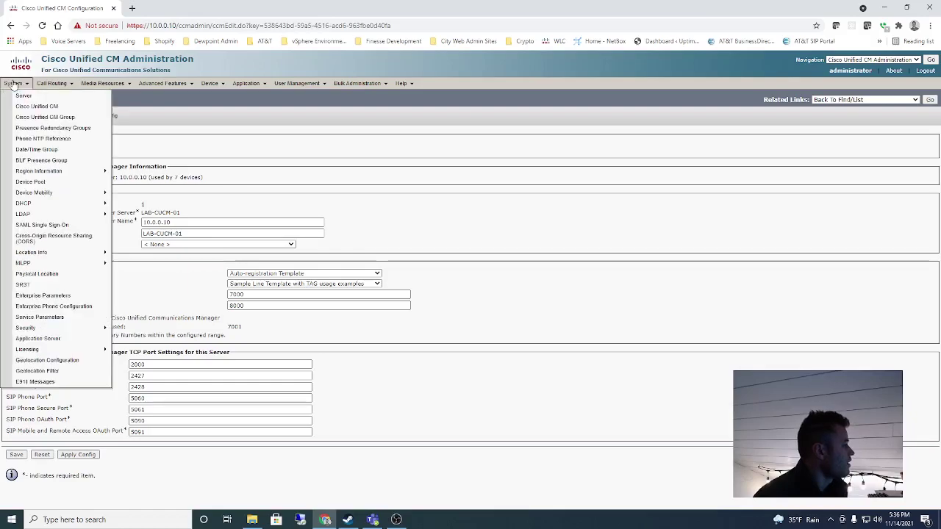
left_click(36, 118)
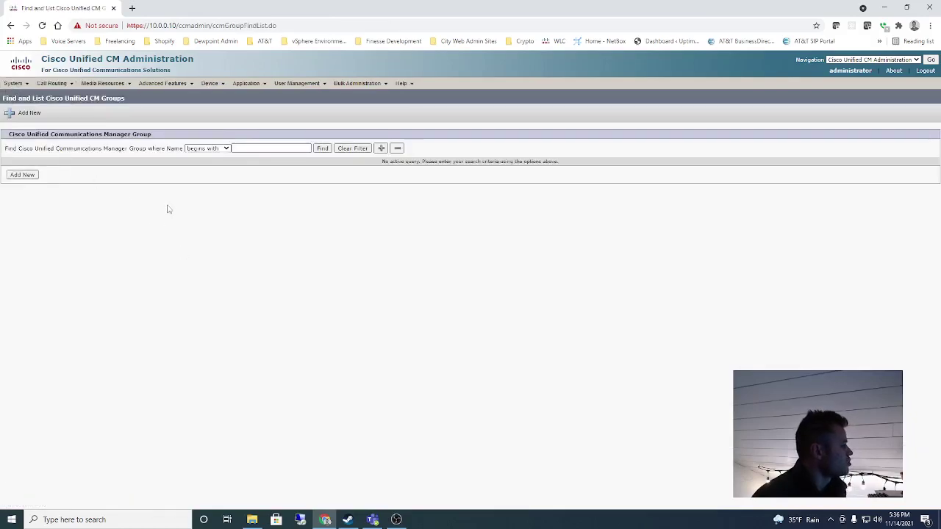
left_click(15, 83)
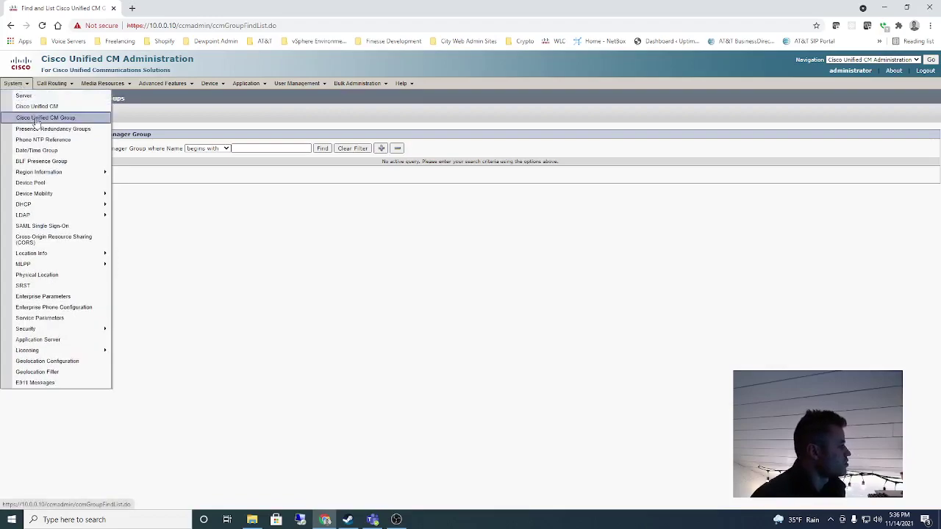
left_click(35, 120)
left_click(322, 148)
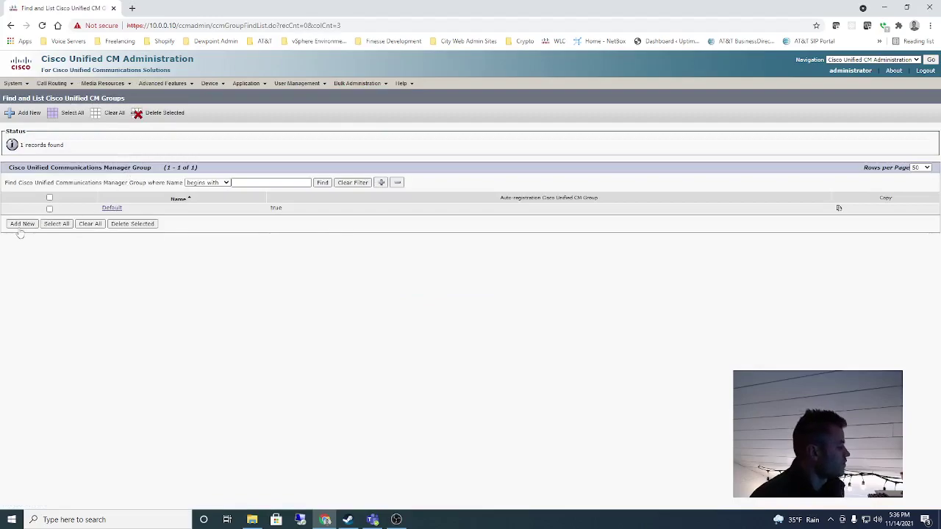
left_click(22, 223)
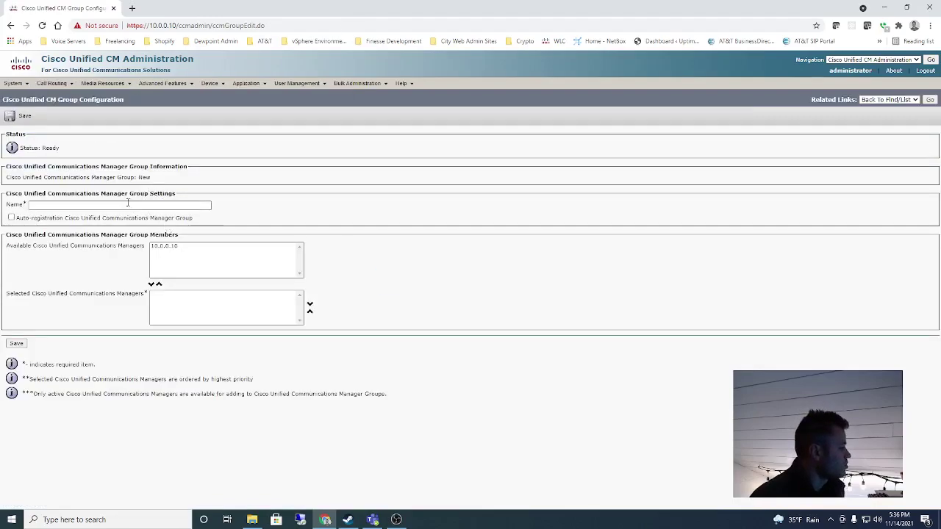
- Name the group Prefer_Publisher, enable auto-registration, add 10.0.0.10 as a member, and save
left_click(126, 204)
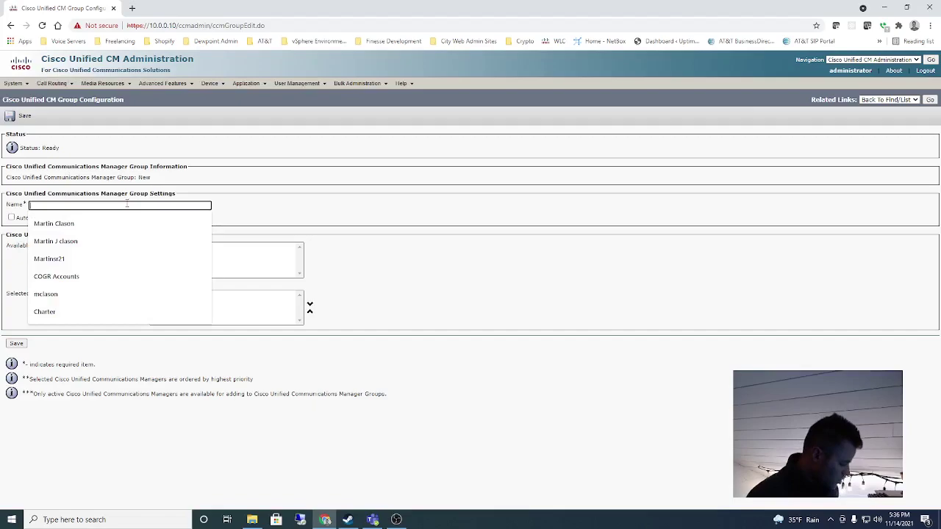
type("Pref")
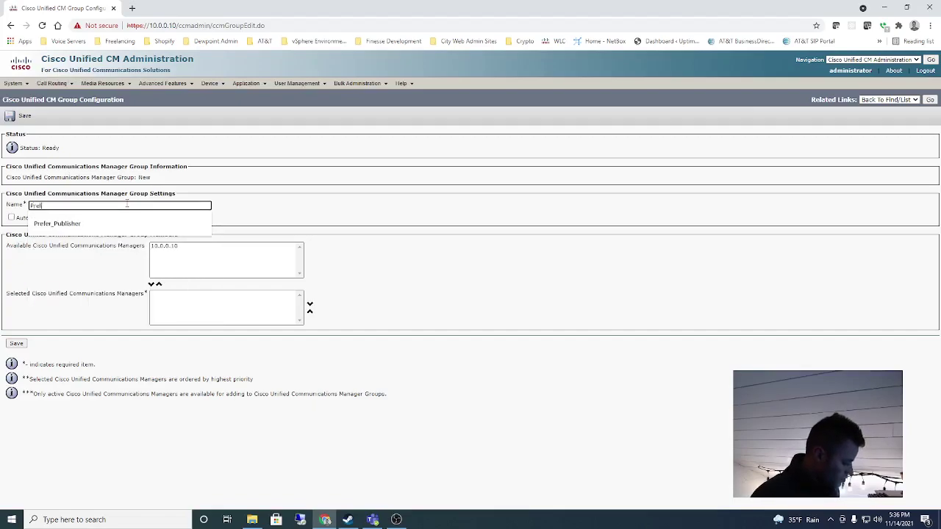
type("er")
left_click(50, 224)
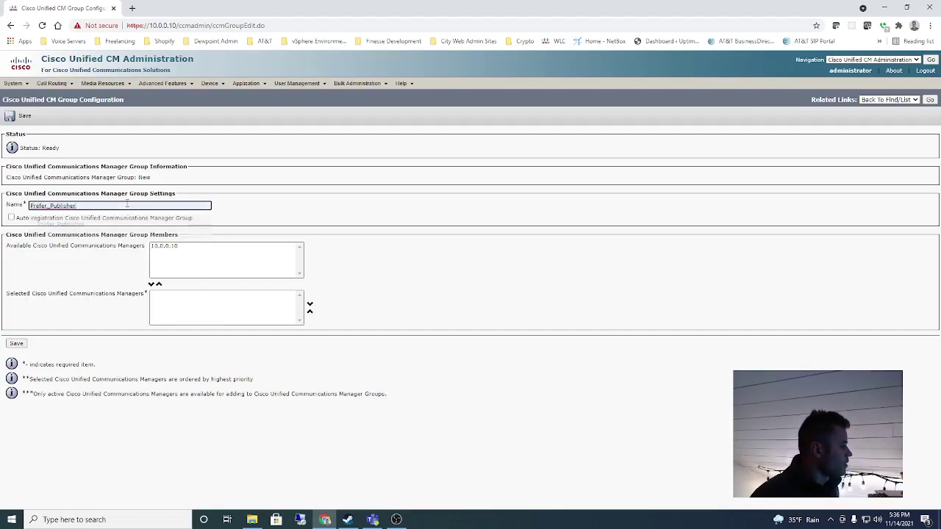
left_click(12, 218)
left_click(179, 248)
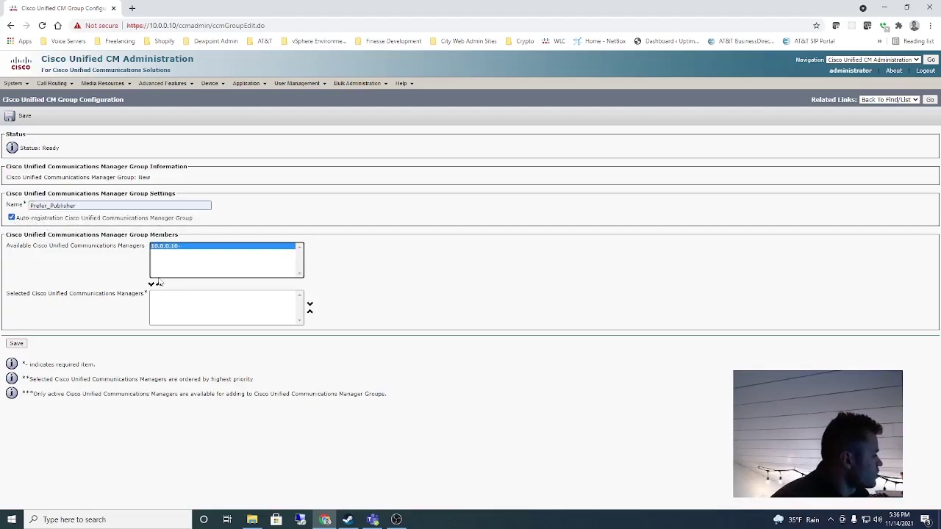
left_click(151, 283)
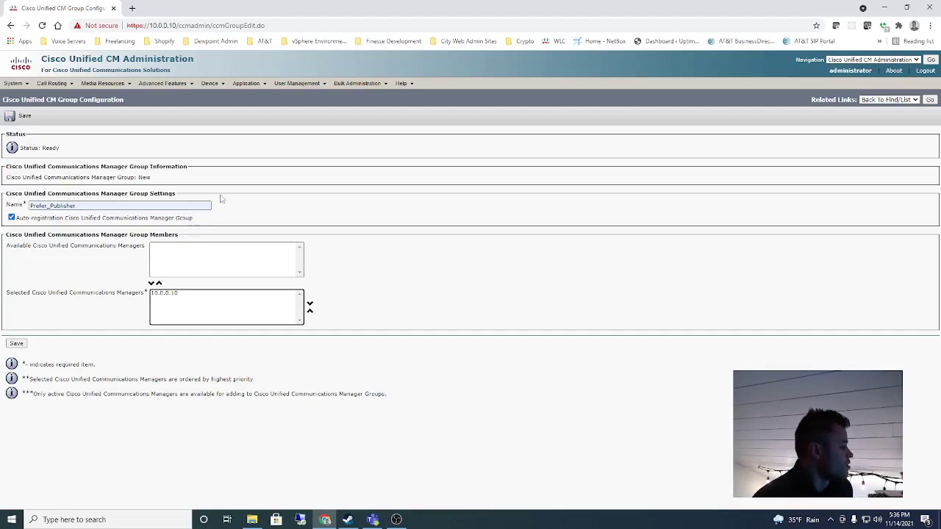
left_click(169, 297)
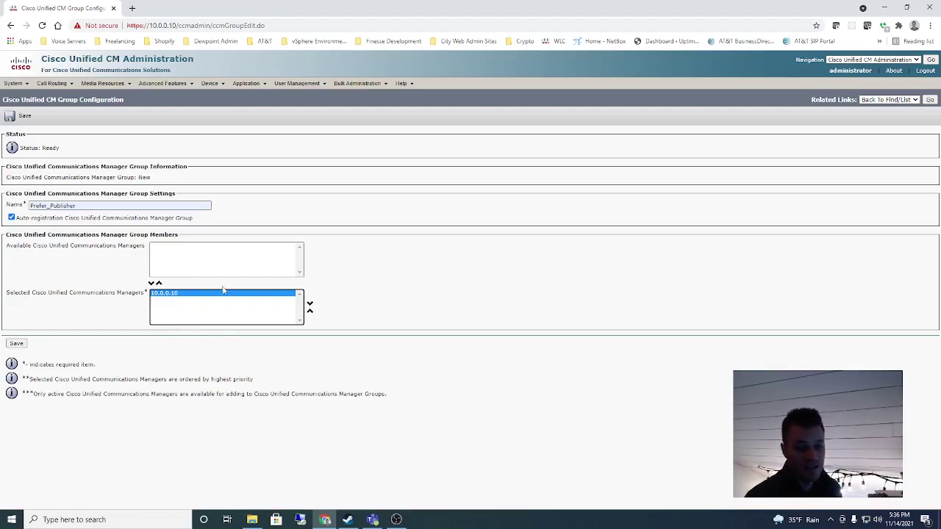
left_click(17, 344)
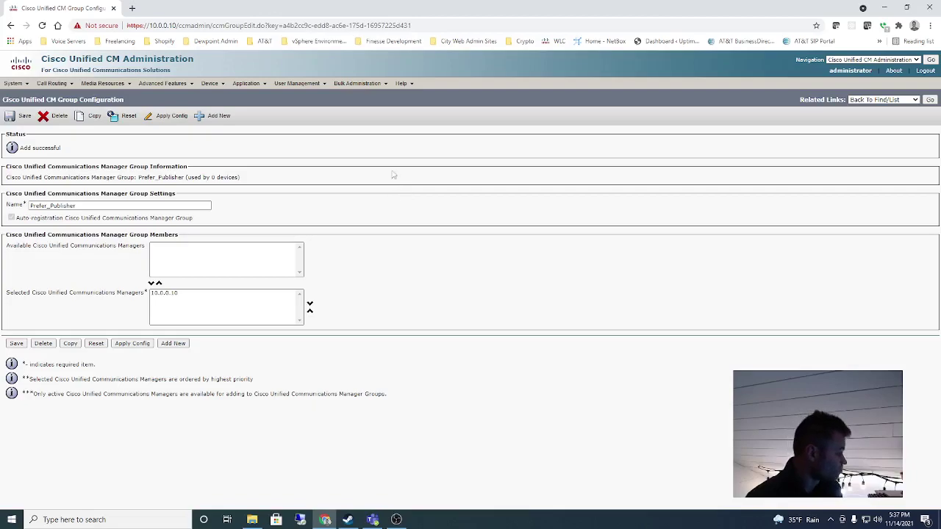
mouse_move(211, 84)
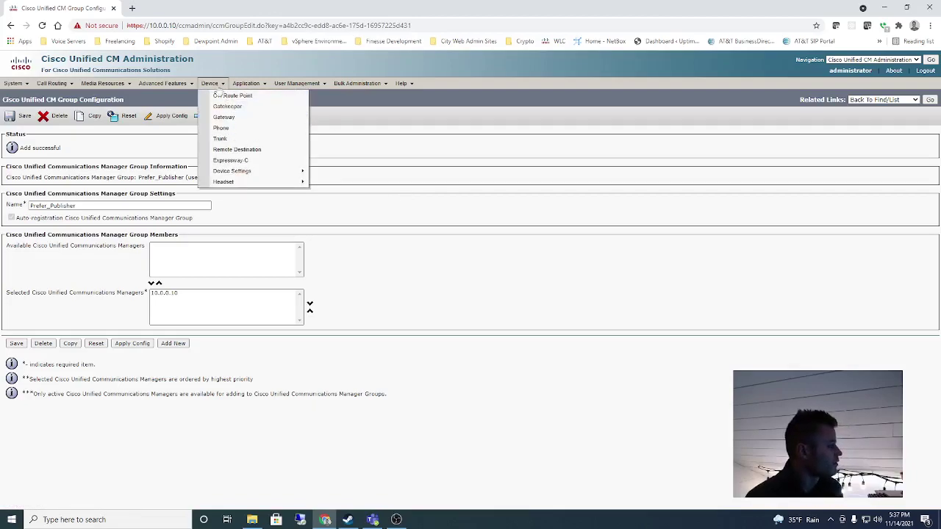
- Search all phones under Device > Phone, which returns 0 records
left_click(236, 129)
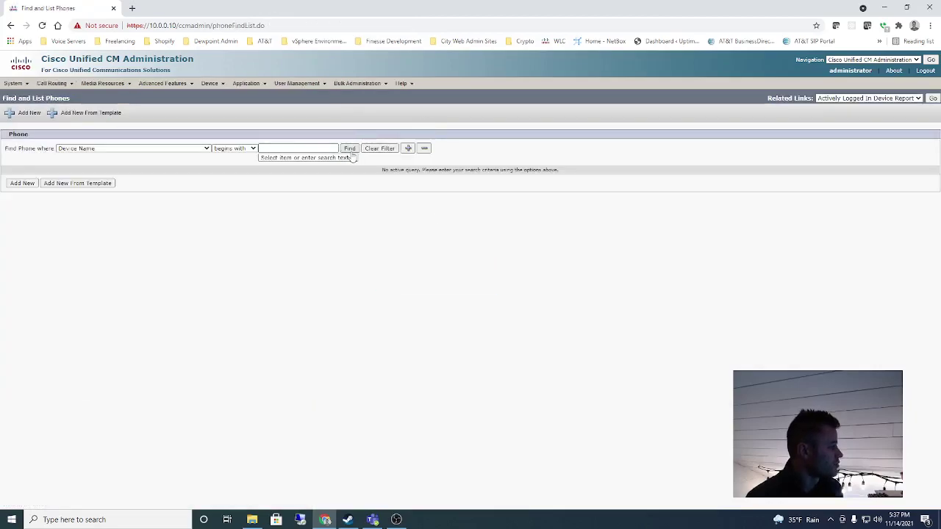
left_click(349, 149)
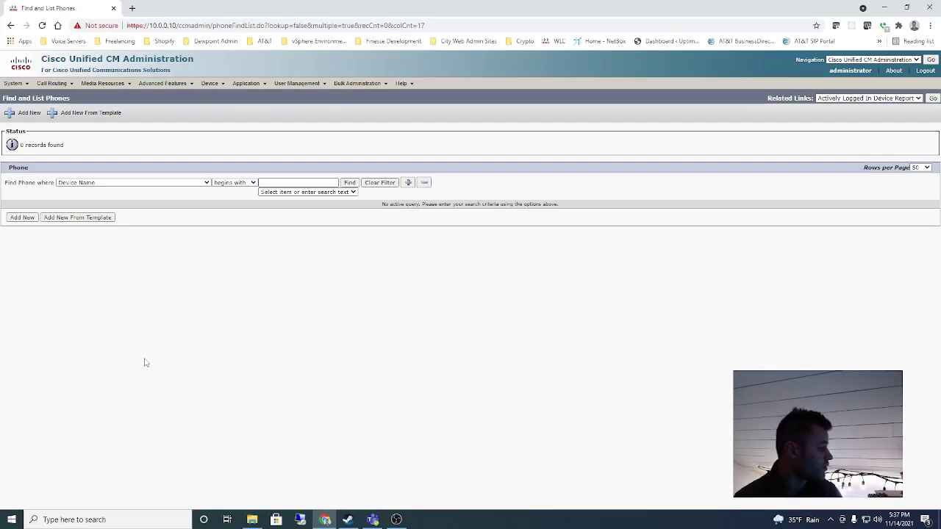
- Search the Start menu for 'ip comm' and run Cisco IP Communicator as administrator
left_click(12, 520)
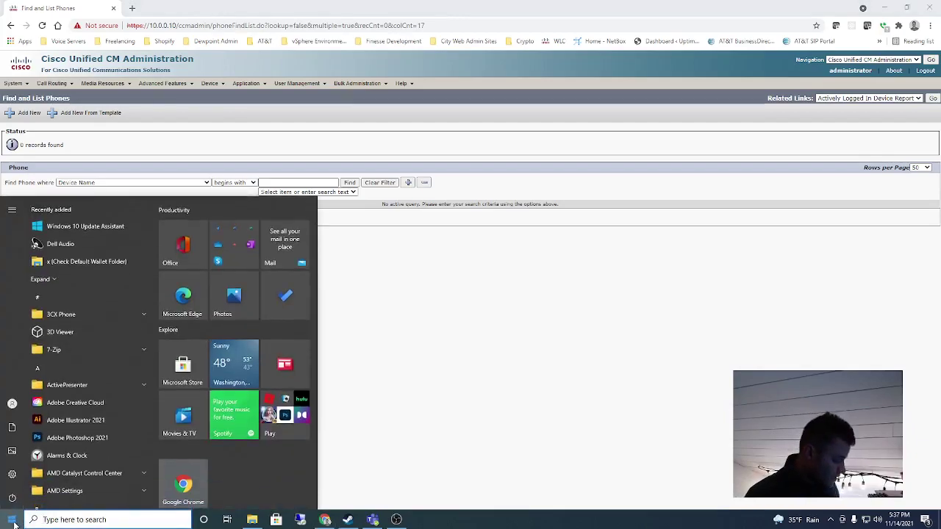
type("ip")
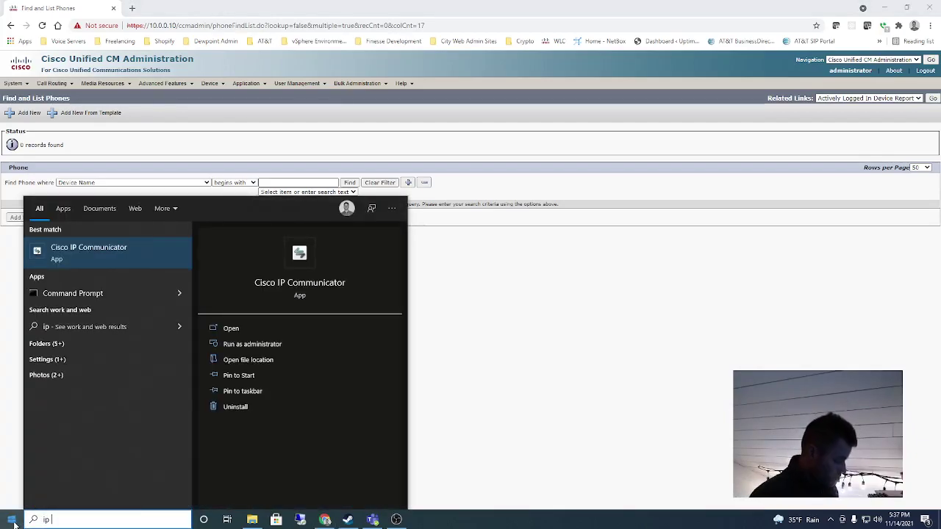
type(" comm")
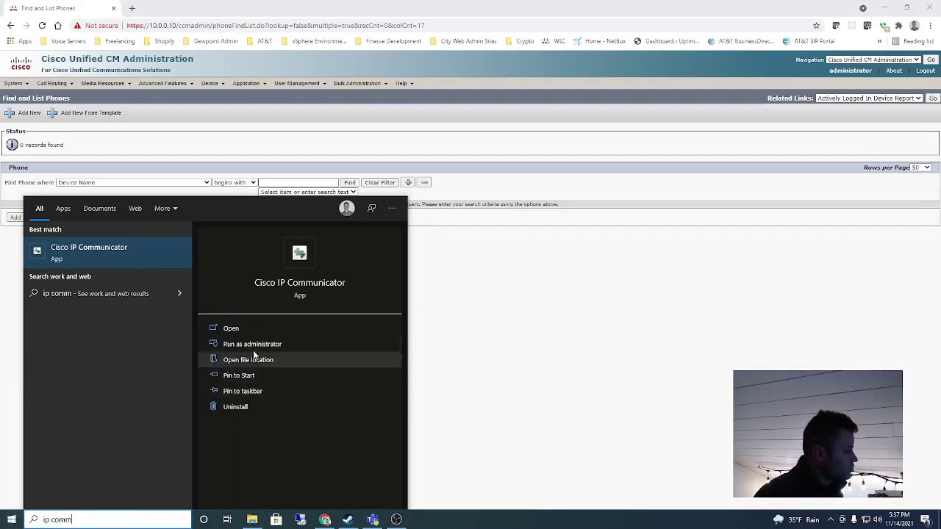
left_click(252, 344)
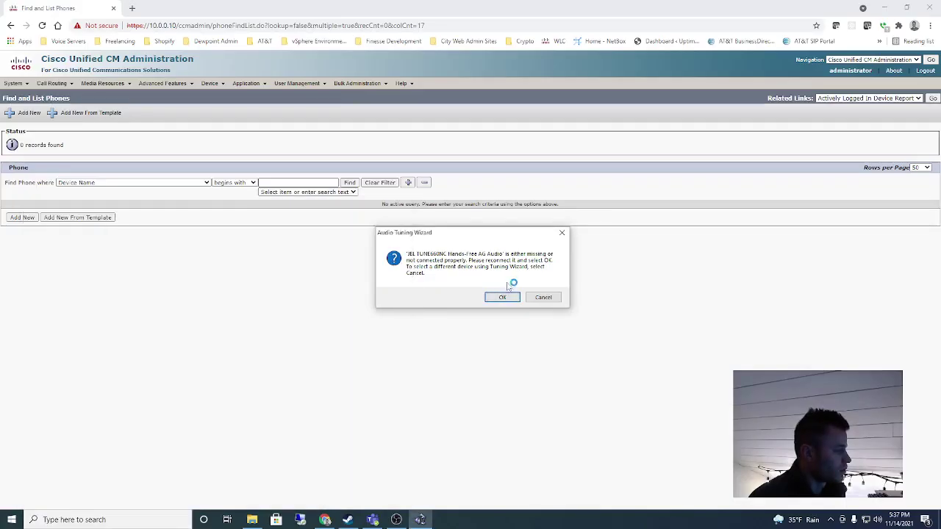
- Acknowledge the missing-audio-device warning so the softphone loads its Unified CM list
left_click(503, 296)
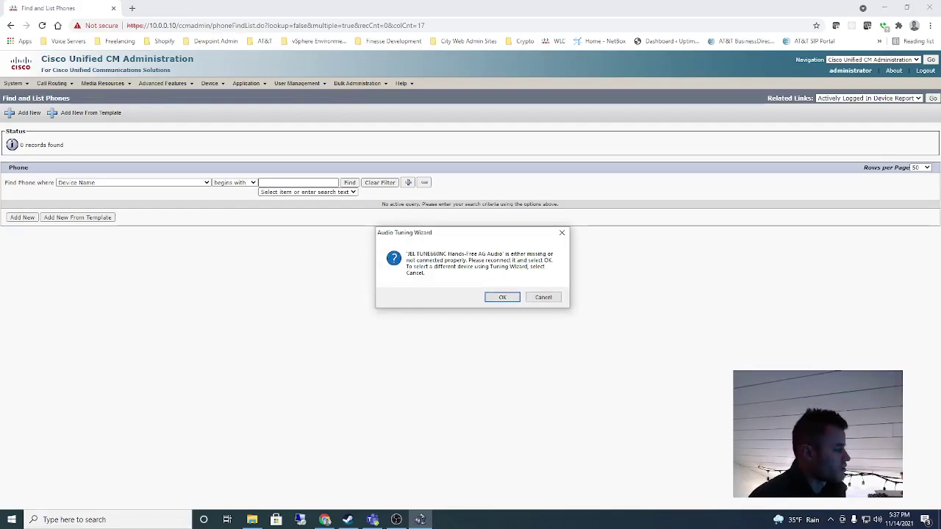
key("Return")
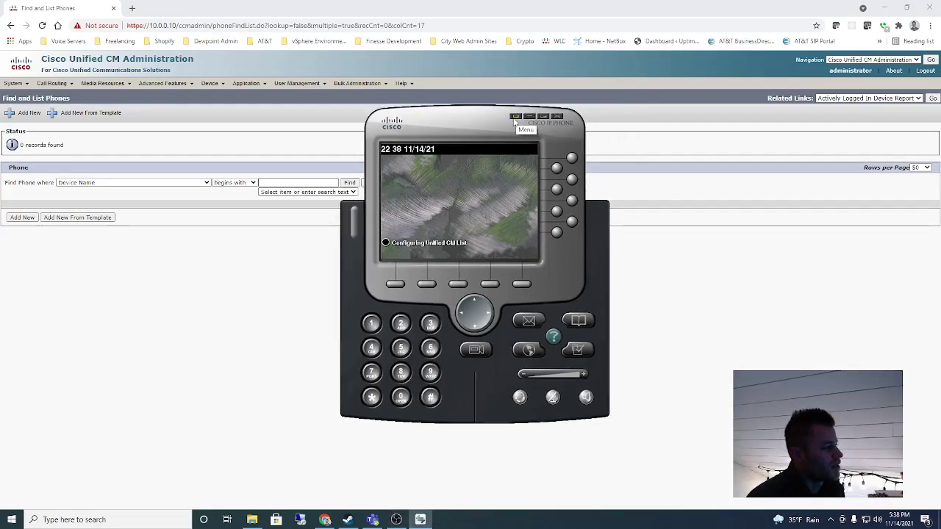
- Review the Network preferences showing TFTP servers 10.0.0.10 and 10.0.0.11, then accept them
left_click(515, 118)
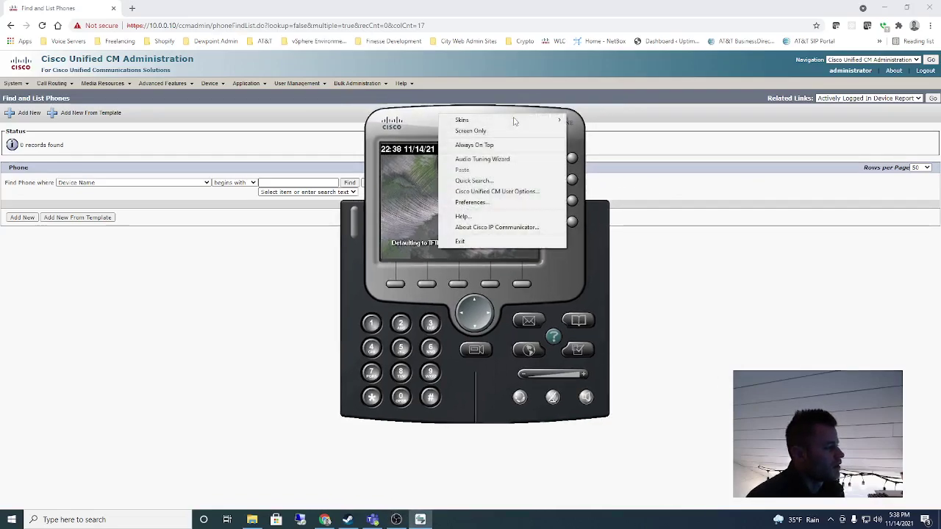
left_click(513, 204)
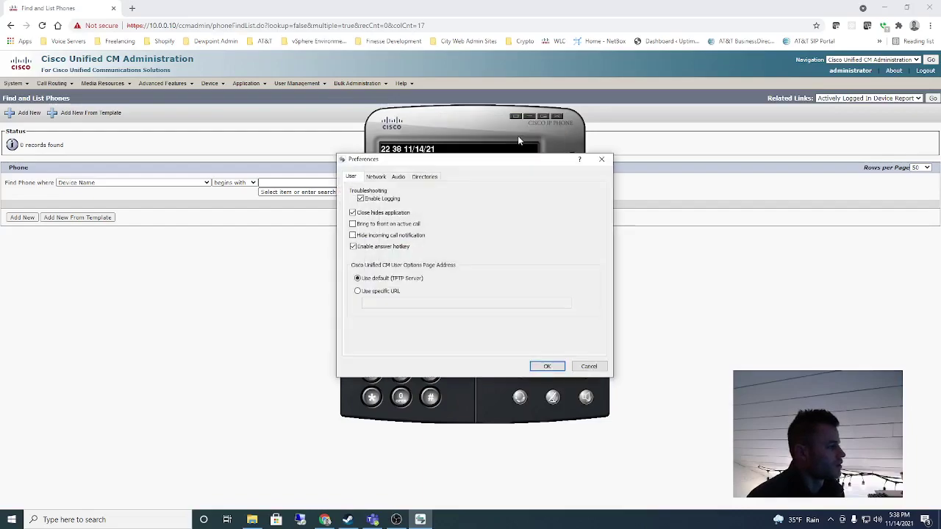
left_click(376, 177)
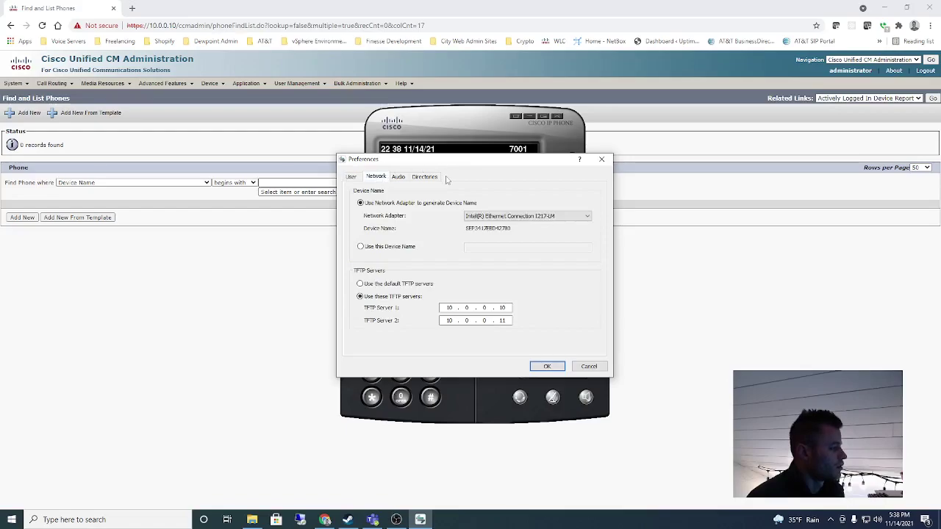
left_click_drag(462, 168, 448, 150)
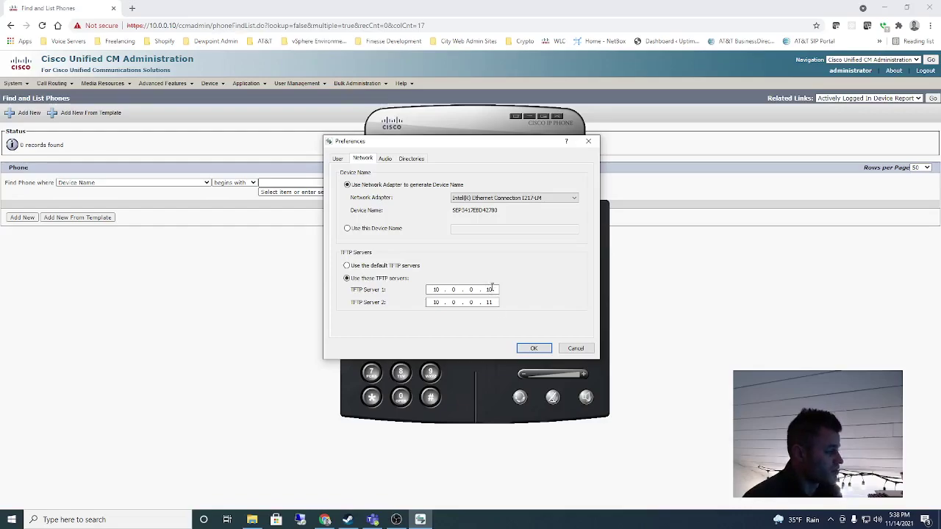
left_click(532, 350)
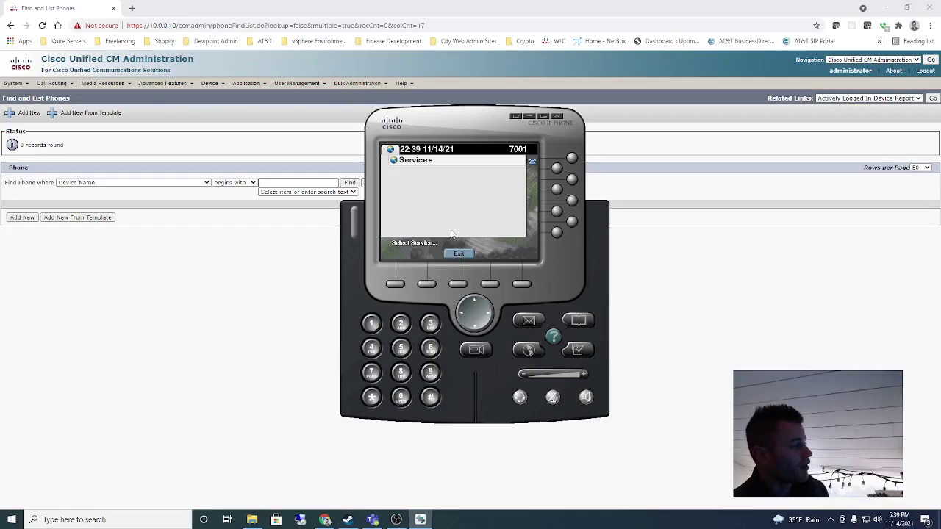
- Reposition the registered extension 7001 softphone window up and to the left on screen
left_click_drag(461, 138, 392, 117)
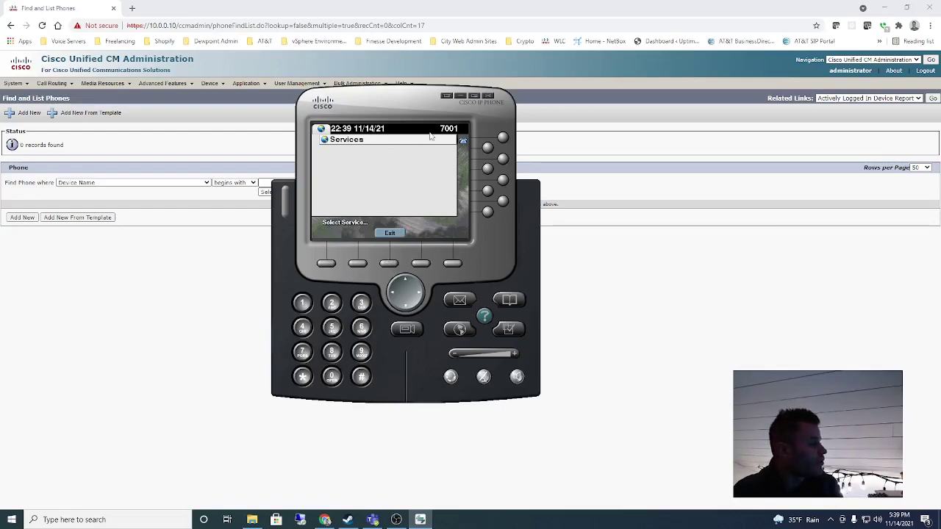
left_click_drag(410, 118, 433, 114)
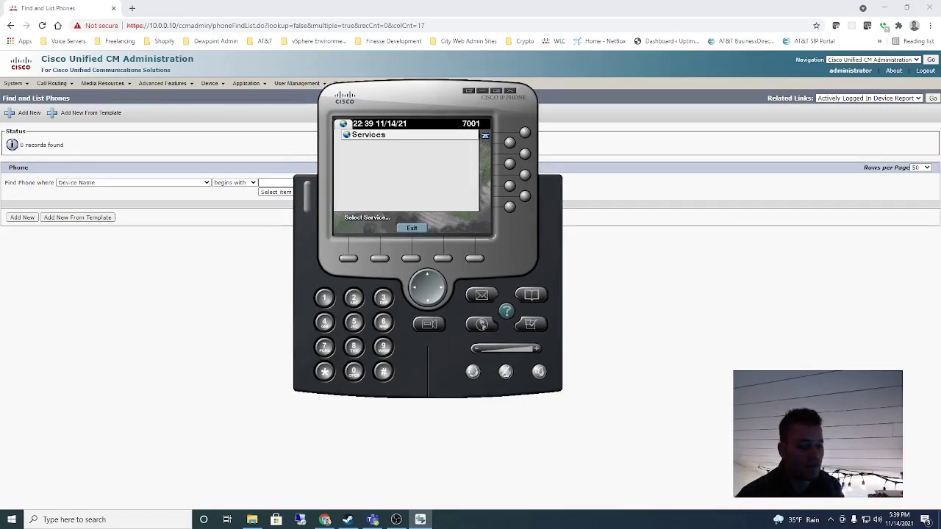